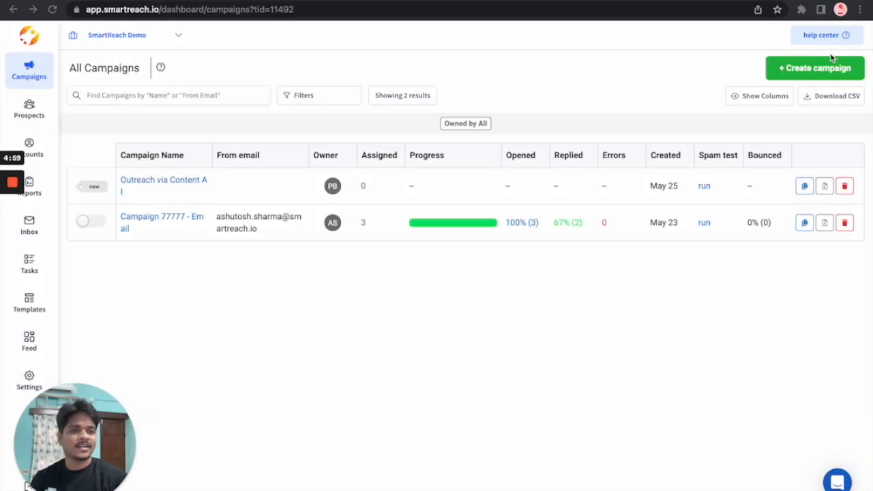
Create a new multichannel campaign named "Content AI"
{"action": "left_click", "coordinate": [816, 71]}
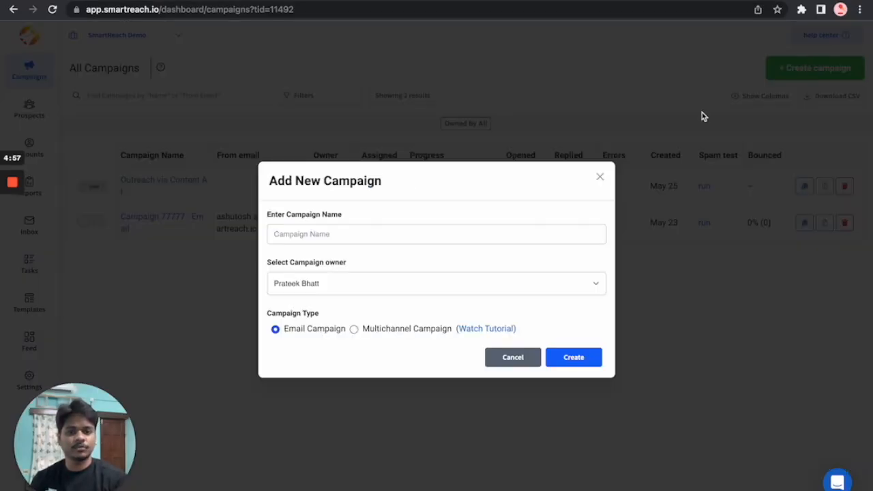
{"action": "left_click", "coordinate": [375, 240]}
{"action": "left_click", "coordinate": [376, 267]}
{"action": "left_click", "coordinate": [372, 330]}
{"action": "left_click", "coordinate": [572, 358]}
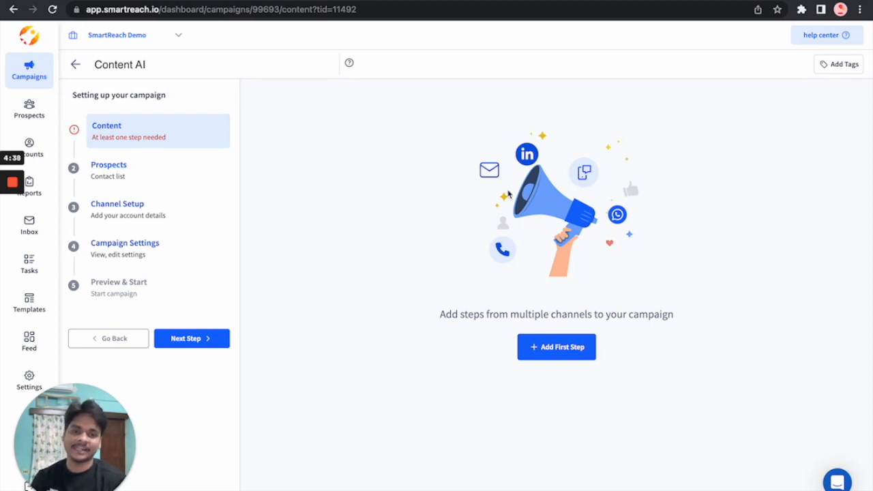
Add an automatic email as the campaign's first step and open the AI content creation form for it
{"action": "left_click", "coordinate": [549, 347]}
{"action": "left_click", "coordinate": [529, 197]}
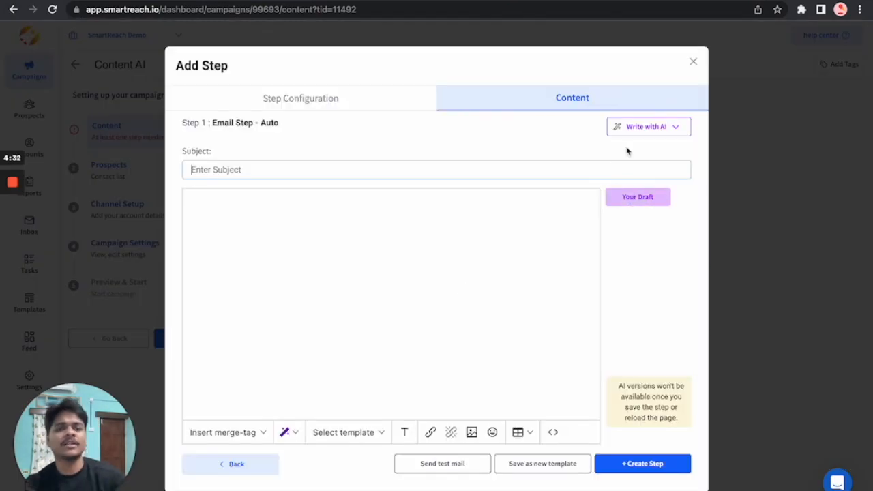
{"action": "scroll", "coordinate": [649, 136], "scroll_direction": "up", "scroll_amount": 3}
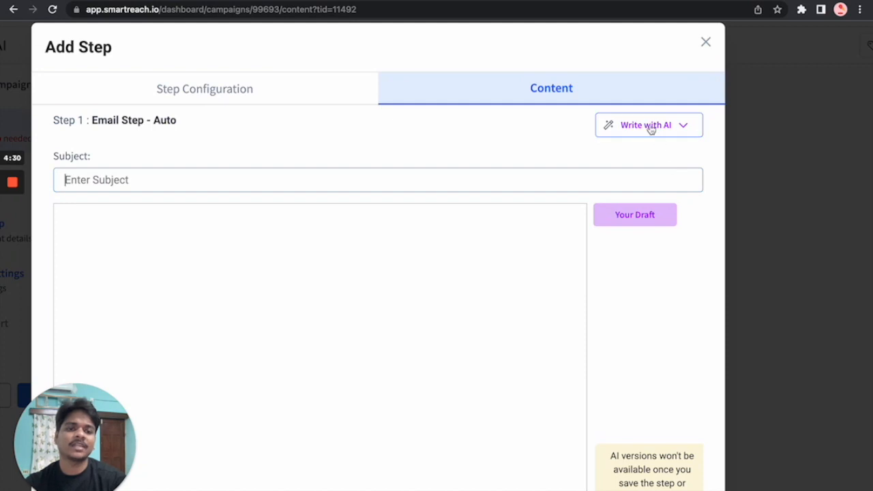
{"action": "scroll", "coordinate": [650, 128], "scroll_direction": "up", "scroll_amount": 5}
{"action": "scroll", "coordinate": [650, 141], "scroll_direction": "down", "scroll_amount": 8}
{"action": "left_click", "coordinate": [652, 131]}
{"action": "left_click", "coordinate": [621, 156]}
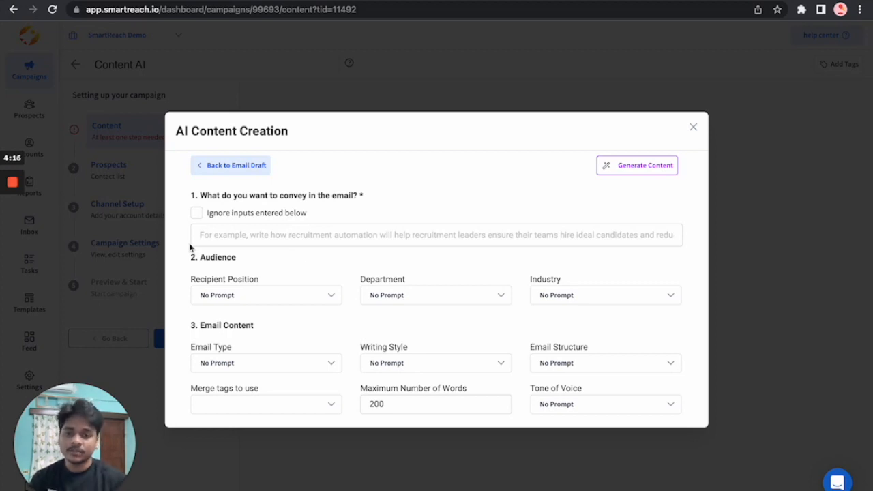
Enter the prompt "pitch to sell your Sales engagement platform that allows users to automate their sales on channels like cold email, Linkedin outreach, WhatsApp, Calls and SMS"
{"action": "left_click_drag", "start_coordinate": [211, 194], "coordinate": [361, 195]}
{"action": "left_click", "coordinate": [371, 197]}
{"action": "left_click", "coordinate": [289, 239]}
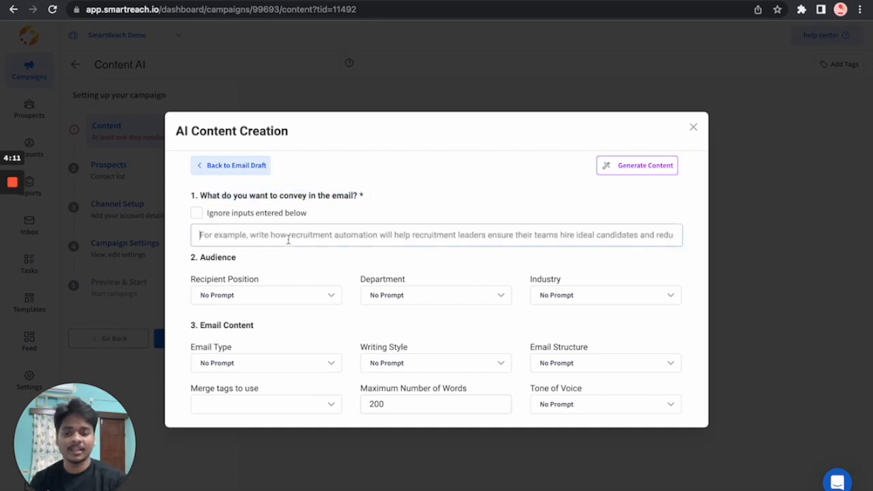
{"action": "key", "text": "ctrl+v"}
{"action": "left_click_drag", "start_coordinate": [244, 236], "coordinate": [177, 241]}
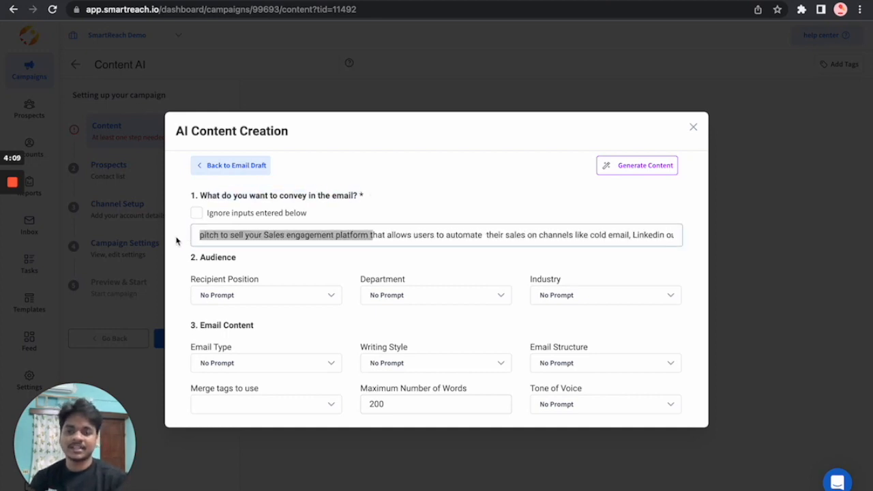
{"action": "left_click", "coordinate": [243, 234]}
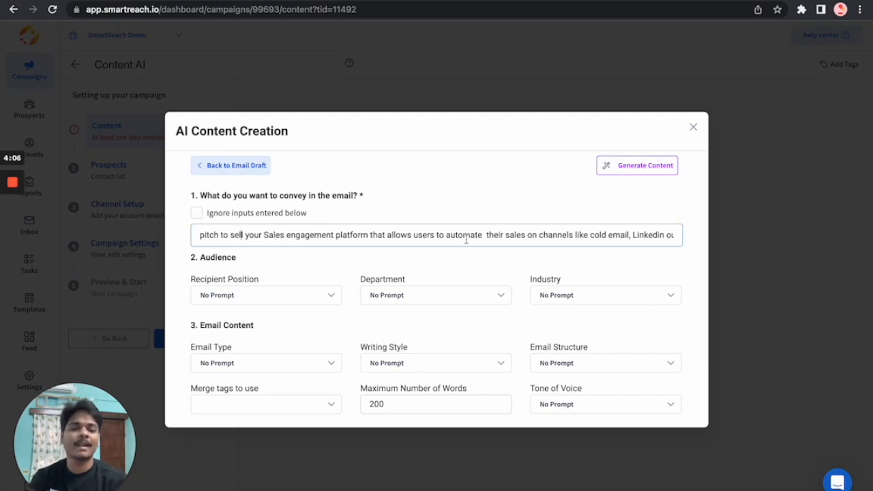
{"action": "scroll", "coordinate": [466, 240], "scroll_direction": "right", "scroll_amount": 2}
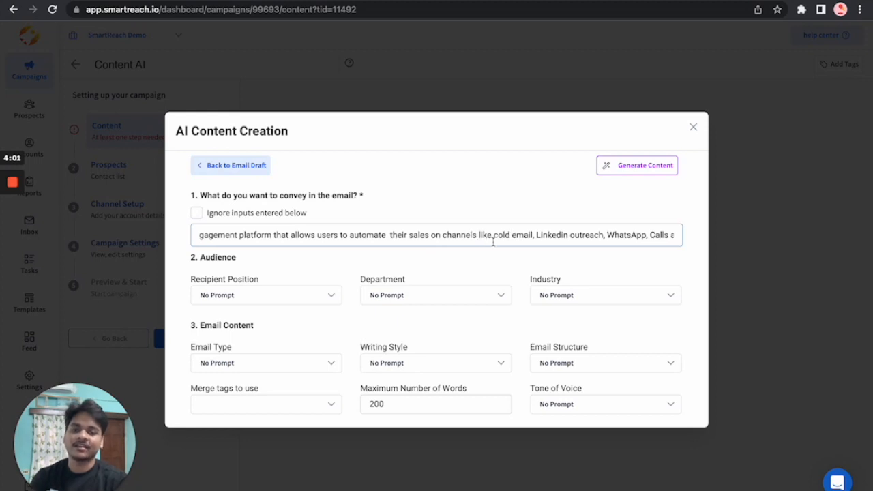
{"action": "scroll", "coordinate": [643, 235], "scroll_direction": "right", "scroll_amount": 1}
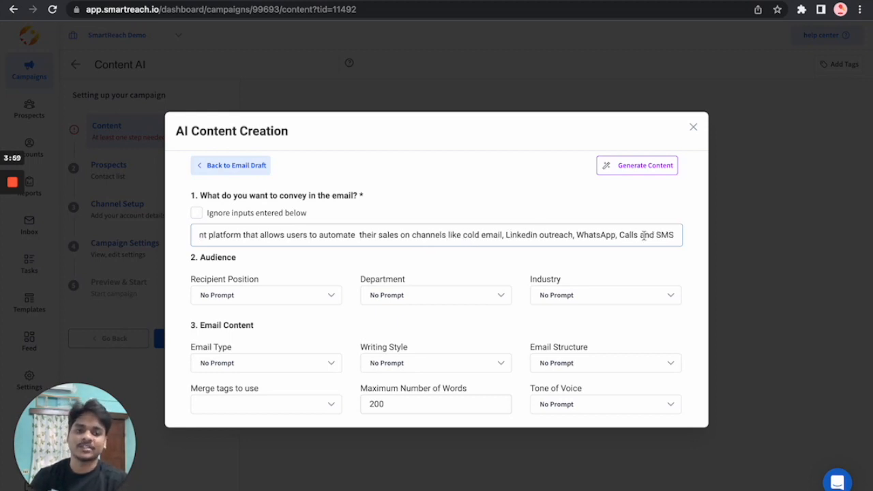
{"action": "left_click", "coordinate": [633, 263]}
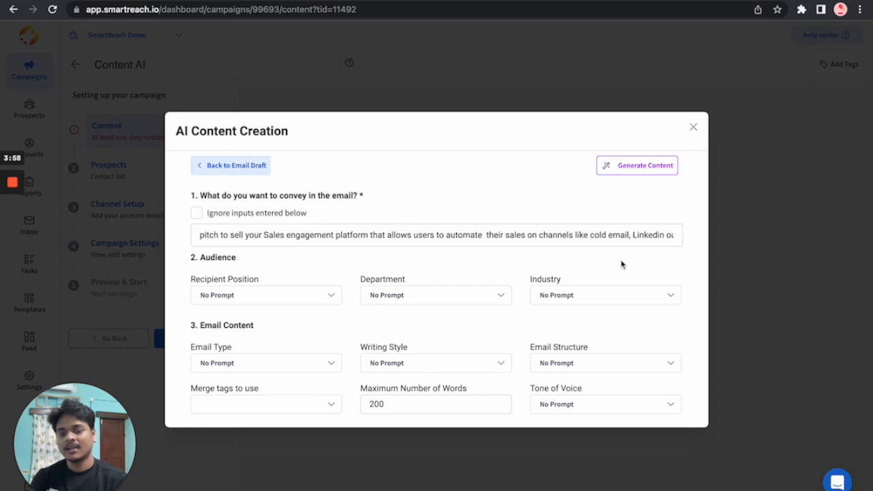
Set the recipient position of the email's audience to Head
{"action": "left_click_drag", "start_coordinate": [200, 257], "coordinate": [243, 260]}
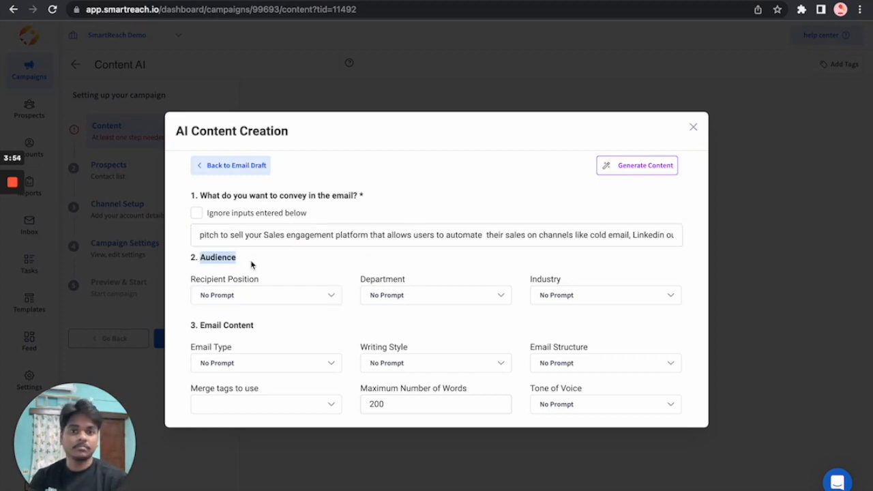
{"action": "left_click", "coordinate": [251, 264]}
{"action": "left_click", "coordinate": [221, 298]}
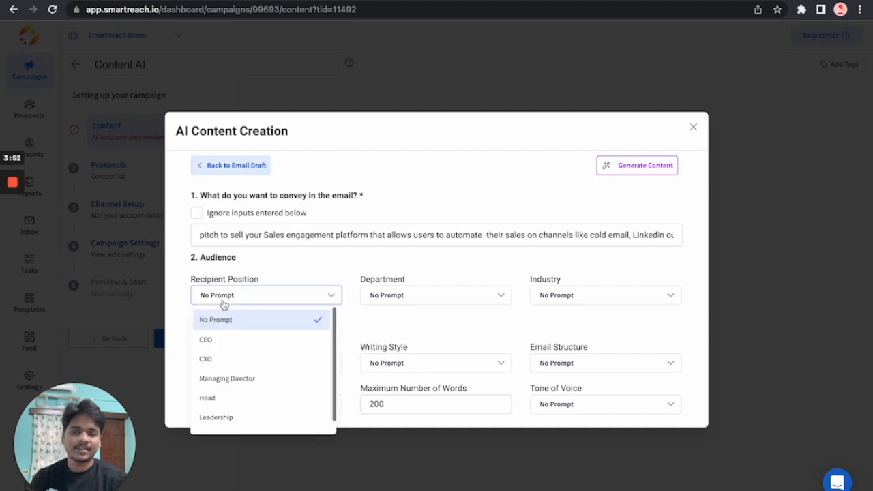
{"action": "scroll", "coordinate": [243, 368], "scroll_direction": "down", "scroll_amount": 1}
{"action": "scroll", "coordinate": [243, 368], "scroll_direction": "up", "scroll_amount": 1}
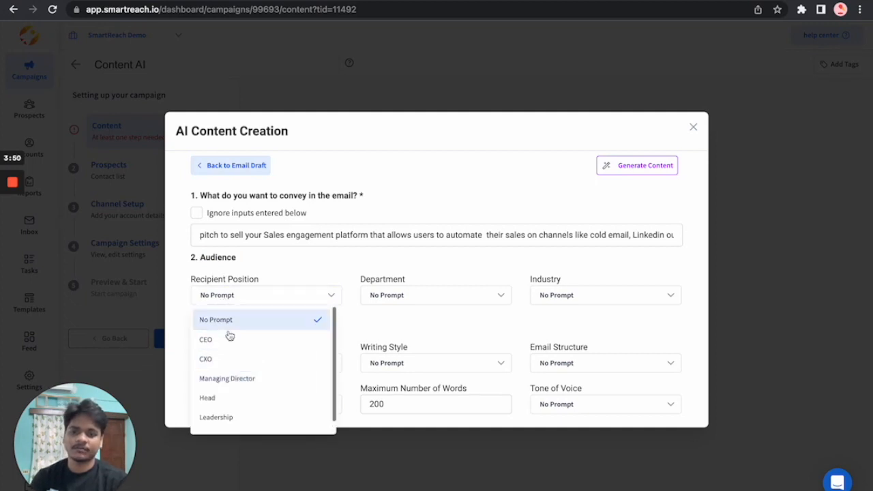
{"action": "scroll", "coordinate": [228, 403], "scroll_direction": "down", "scroll_amount": 1}
{"action": "left_click", "coordinate": [227, 386]}
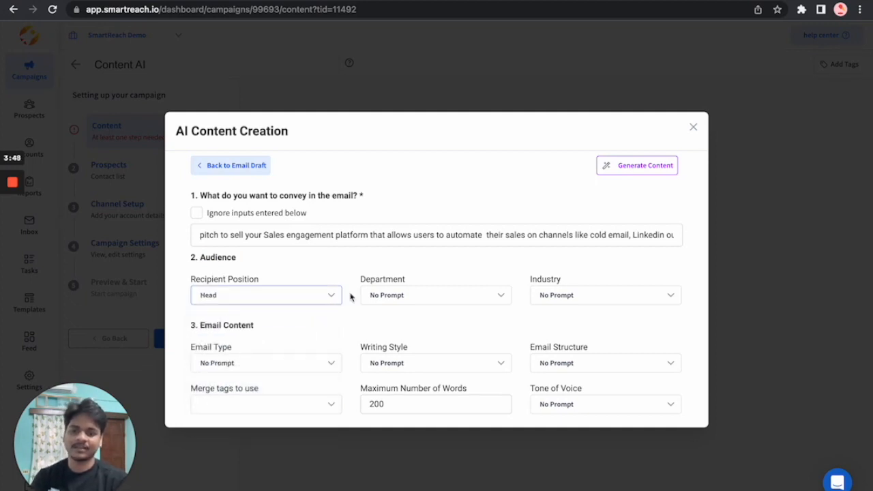
Set the audience's department to Sales and its industry to Healthcare
{"action": "left_click", "coordinate": [405, 297]}
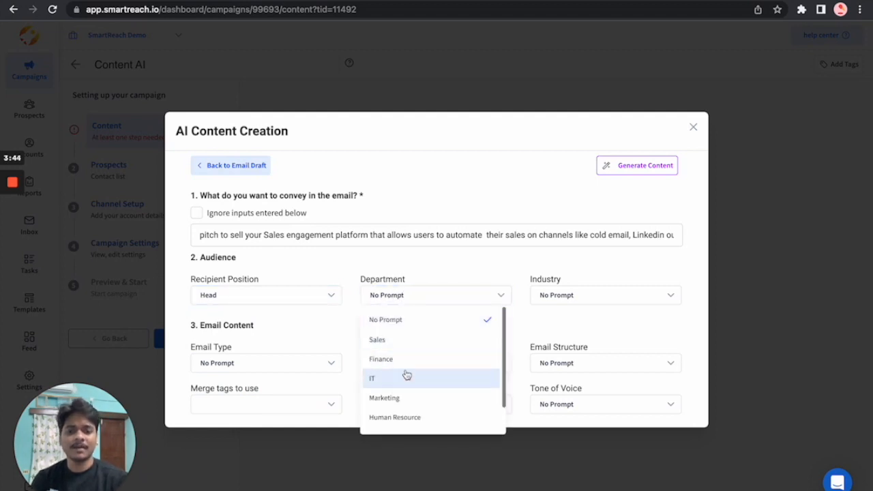
{"action": "scroll", "coordinate": [405, 375], "scroll_direction": "down", "scroll_amount": 2}
{"action": "scroll", "coordinate": [405, 376], "scroll_direction": "up", "scroll_amount": 2}
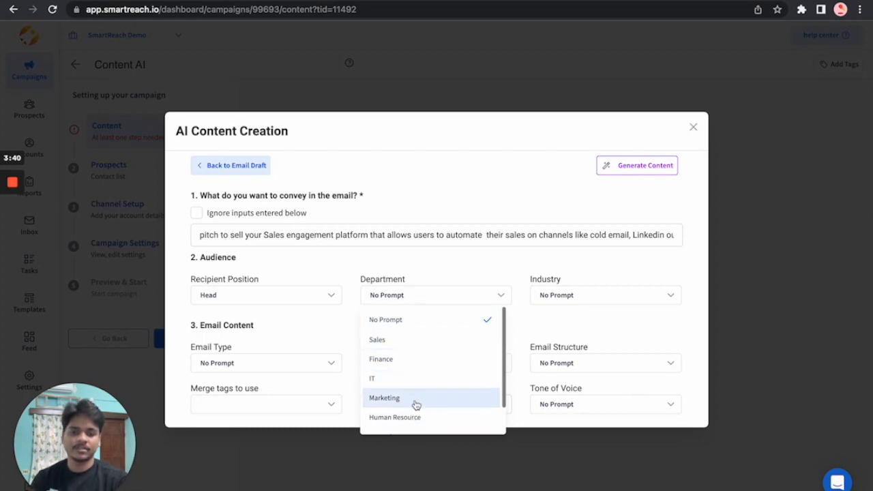
{"action": "scroll", "coordinate": [414, 382], "scroll_direction": "down", "scroll_amount": 2}
{"action": "scroll", "coordinate": [412, 374], "scroll_direction": "up", "scroll_amount": 2}
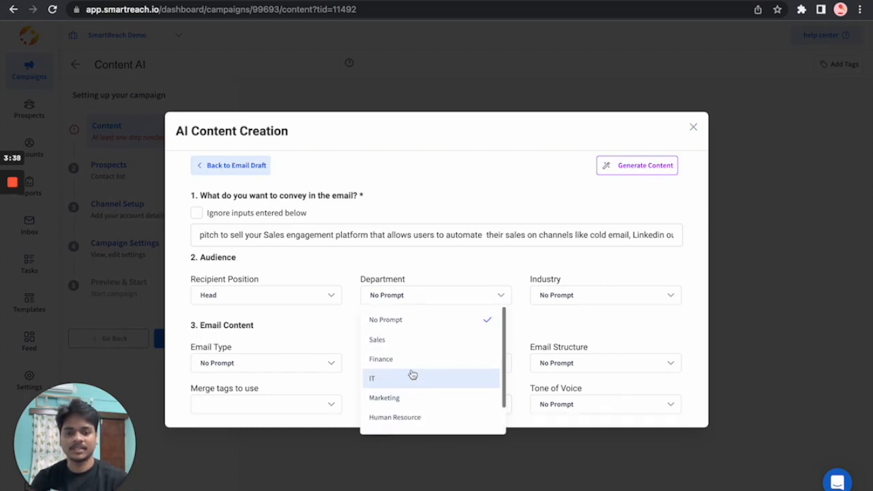
{"action": "left_click", "coordinate": [399, 341]}
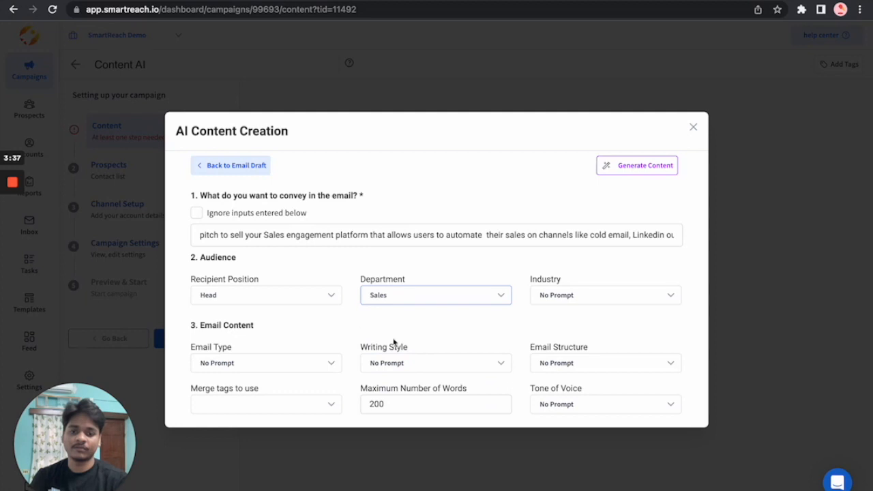
{"action": "left_click", "coordinate": [549, 295]}
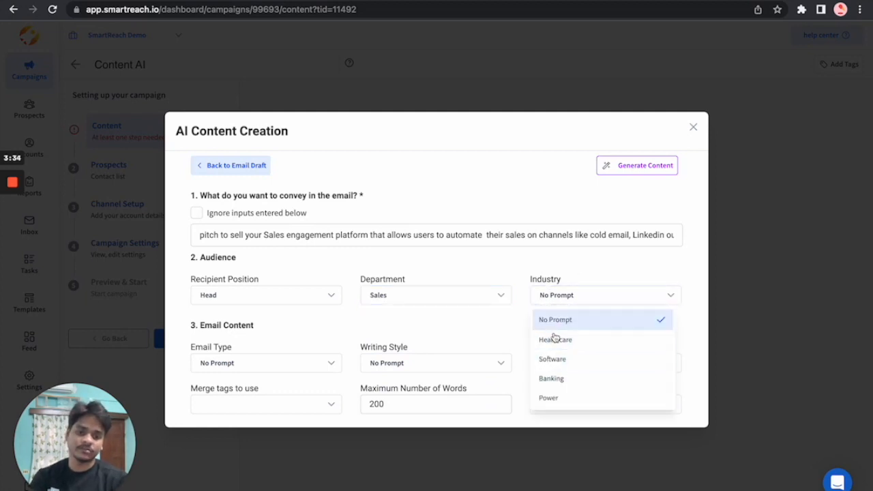
{"action": "left_click", "coordinate": [576, 344]}
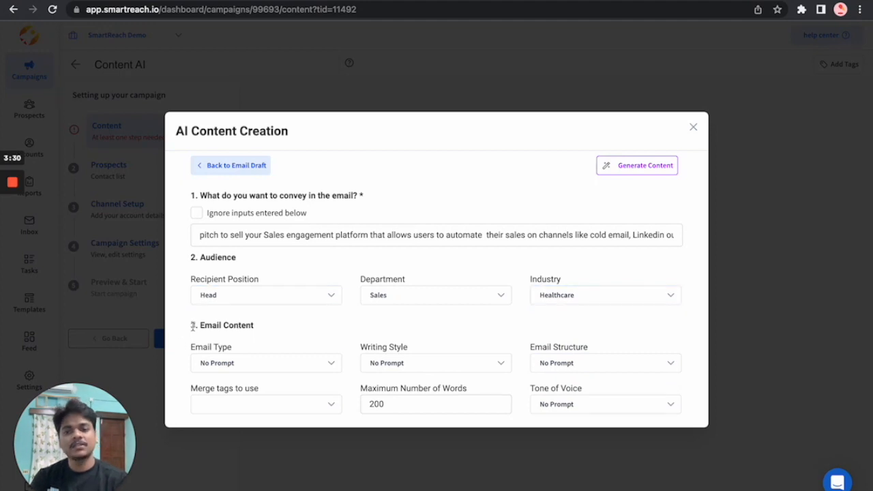
Set the email type of the generated content to Introduction
{"action": "left_click_drag", "start_coordinate": [193, 326], "coordinate": [292, 330]}
{"action": "left_click", "coordinate": [291, 329]}
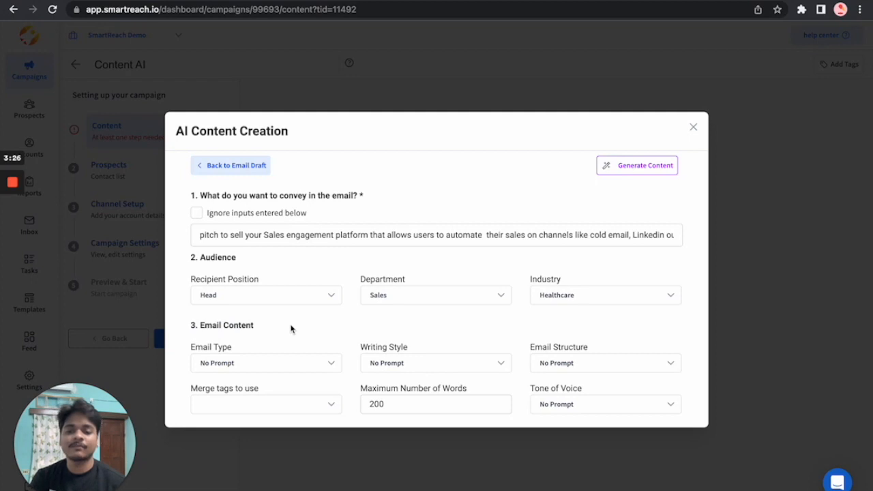
{"action": "left_click", "coordinate": [252, 365]}
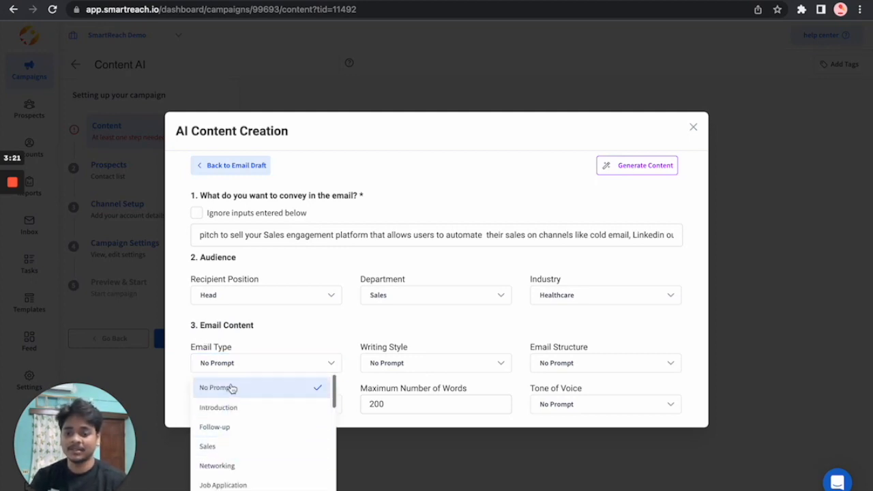
{"action": "left_click", "coordinate": [231, 412]}
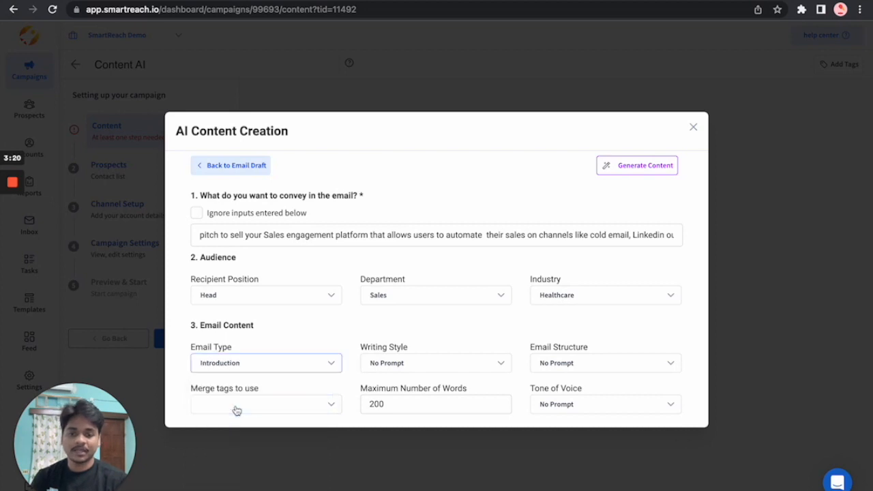
Set the writing style to Personalized and the email structure to Problem-solution
{"action": "left_click_drag", "start_coordinate": [372, 349], "coordinate": [431, 347]}
{"action": "left_click", "coordinate": [437, 347]}
{"action": "left_click", "coordinate": [429, 362]}
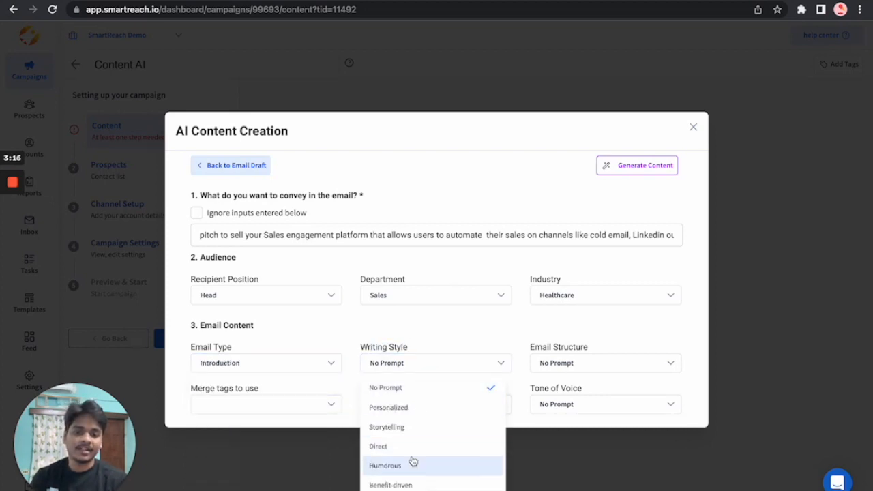
{"action": "left_click", "coordinate": [406, 408]}
{"action": "left_click", "coordinate": [566, 366]}
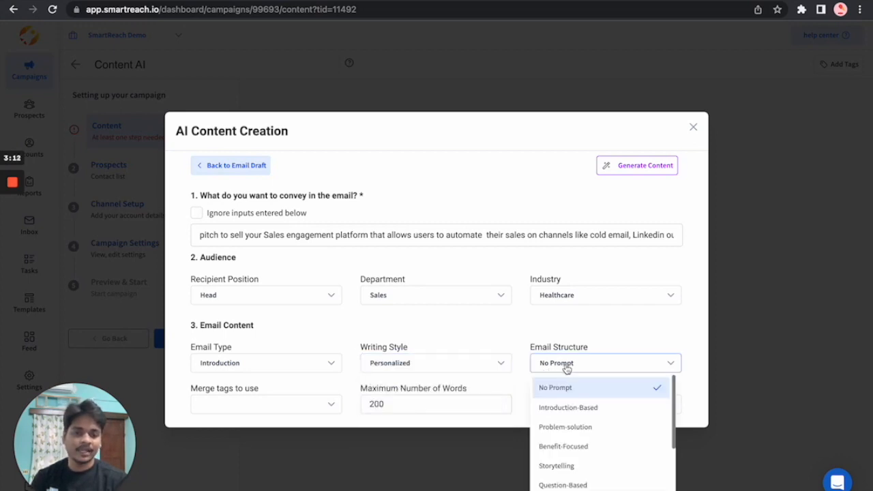
{"action": "left_click", "coordinate": [586, 428]}
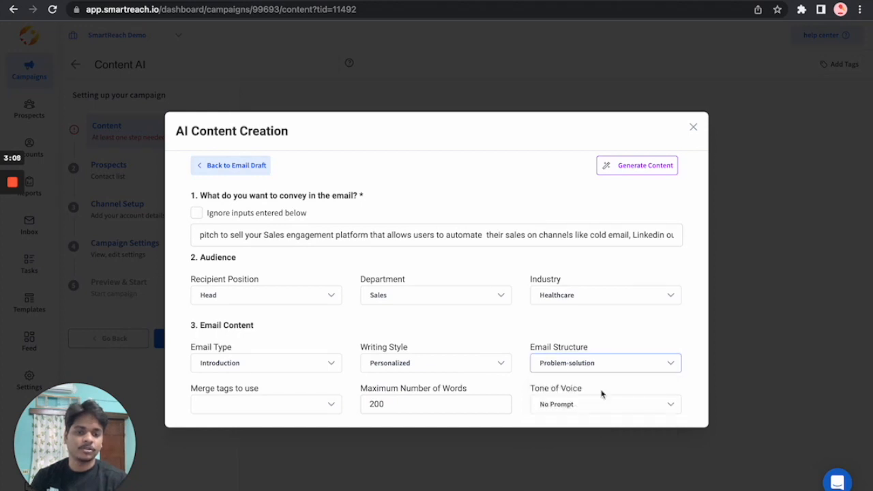
Select first_name, company and sender_first_name as the merge tags to use in the email
{"action": "left_click", "coordinate": [240, 404]}
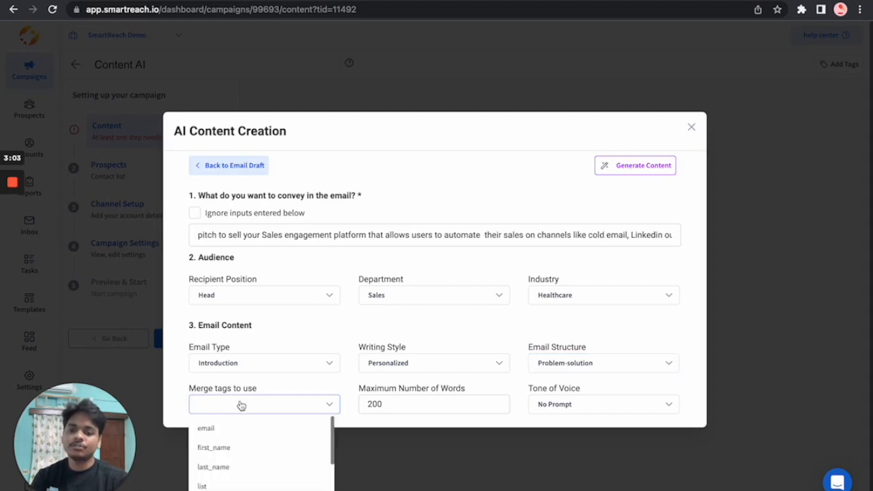
{"action": "left_click", "coordinate": [237, 448]}
{"action": "scroll", "coordinate": [241, 459], "scroll_direction": "down", "scroll_amount": 2}
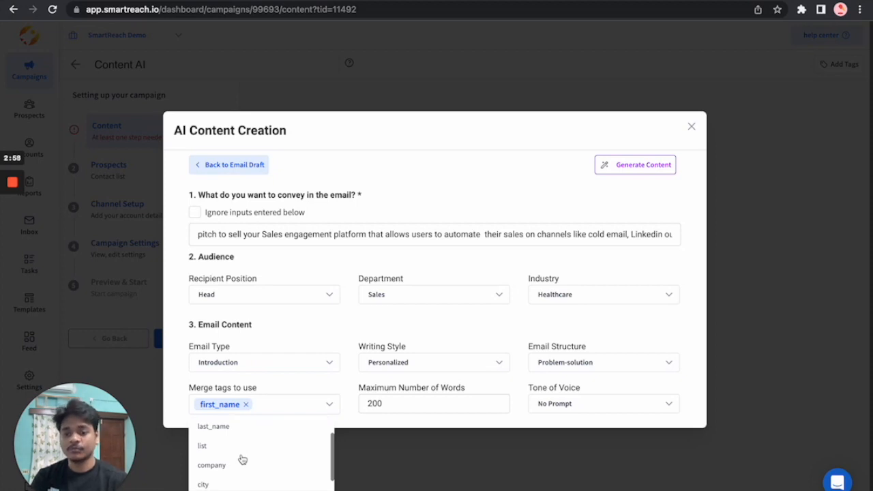
{"action": "scroll", "coordinate": [242, 460], "scroll_direction": "up", "scroll_amount": 2}
{"action": "scroll", "coordinate": [242, 460], "scroll_direction": "down", "scroll_amount": 2}
{"action": "left_click", "coordinate": [212, 477]}
{"action": "scroll", "coordinate": [215, 484], "scroll_direction": "down", "scroll_amount": 5}
{"action": "scroll", "coordinate": [215, 484], "scroll_direction": "down", "scroll_amount": 3}
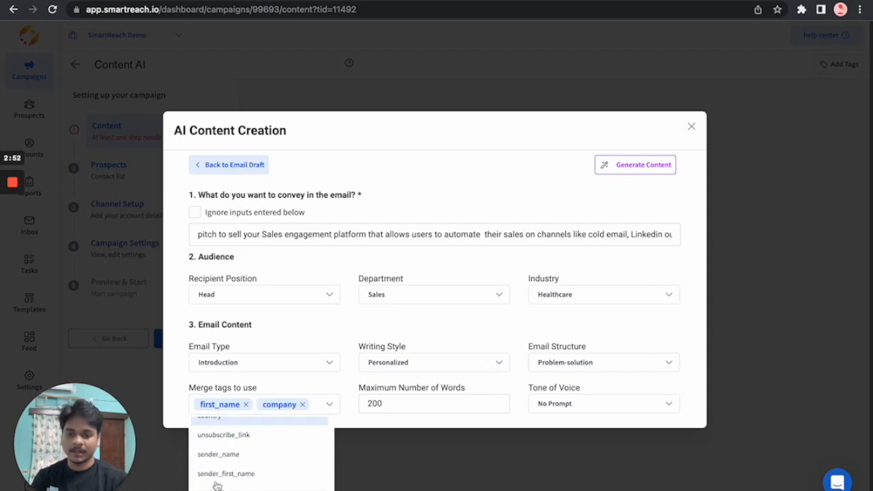
{"action": "left_click", "coordinate": [217, 477]}
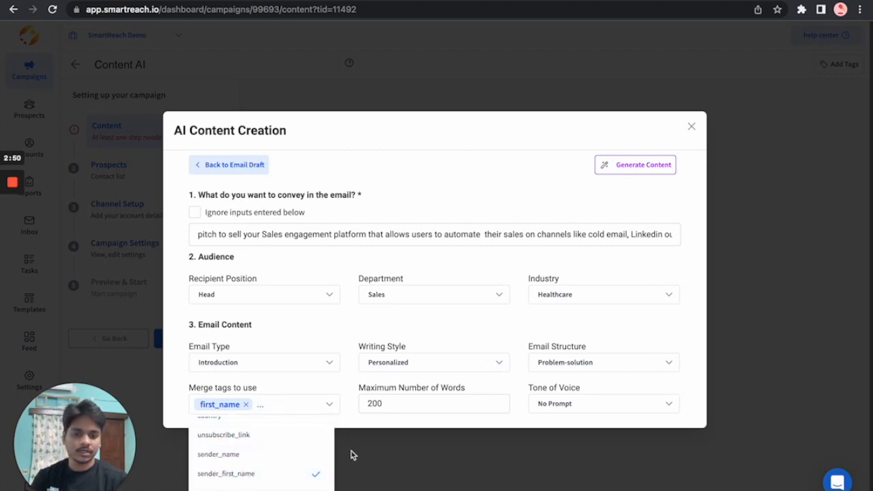
{"action": "left_click", "coordinate": [402, 430]}
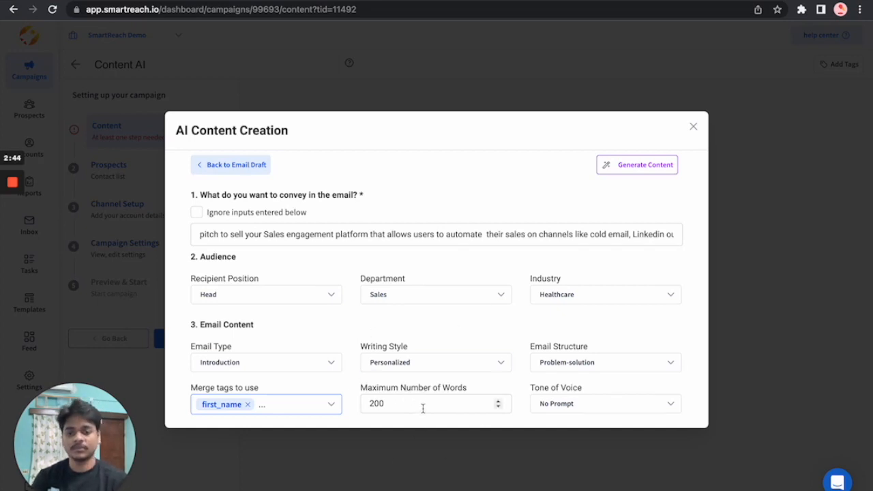
Set the email's tone of voice to Excitement/Enthusiasm
{"action": "left_click", "coordinate": [580, 407]}
{"action": "scroll", "coordinate": [588, 471], "scroll_direction": "down", "scroll_amount": 2}
{"action": "scroll", "coordinate": [588, 471], "scroll_direction": "up", "scroll_amount": 2}
{"action": "scroll", "coordinate": [587, 471], "scroll_direction": "down", "scroll_amount": 1}
{"action": "scroll", "coordinate": [588, 471], "scroll_direction": "up", "scroll_amount": 1}
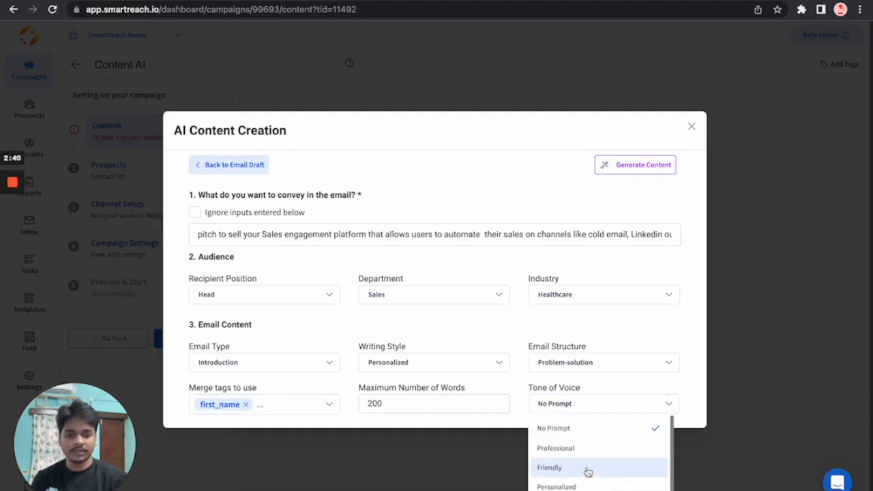
{"action": "scroll", "coordinate": [570, 475], "scroll_direction": "down", "scroll_amount": 2}
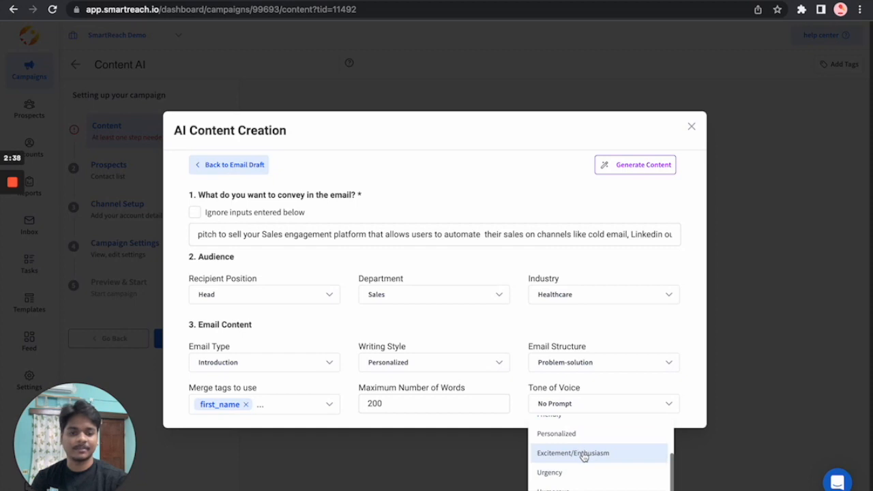
{"action": "left_click", "coordinate": [584, 454]}
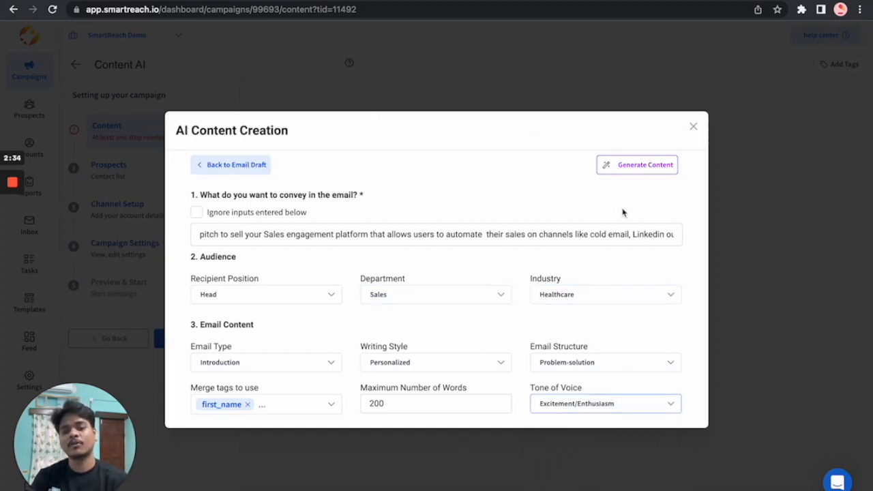
Generate the email content with AI and regenerate it with the added command "Highlight the pain points in bullets"
{"action": "left_click", "coordinate": [642, 167]}
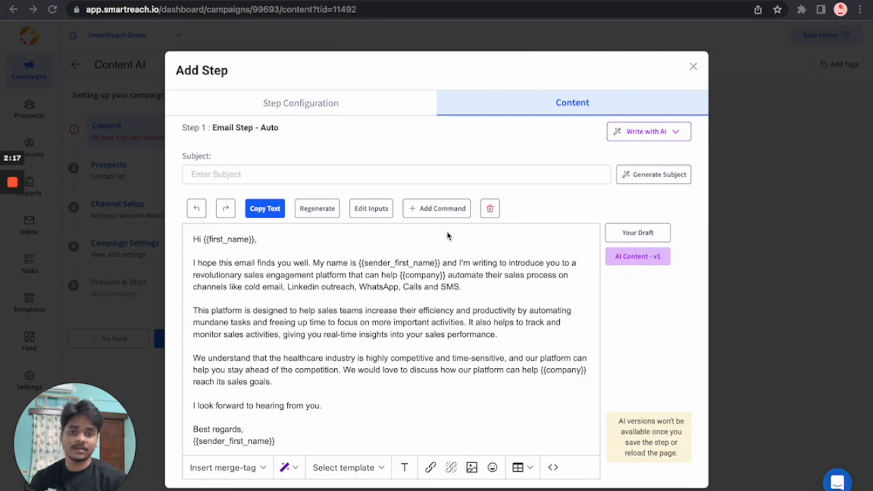
{"action": "left_click", "coordinate": [437, 214]}
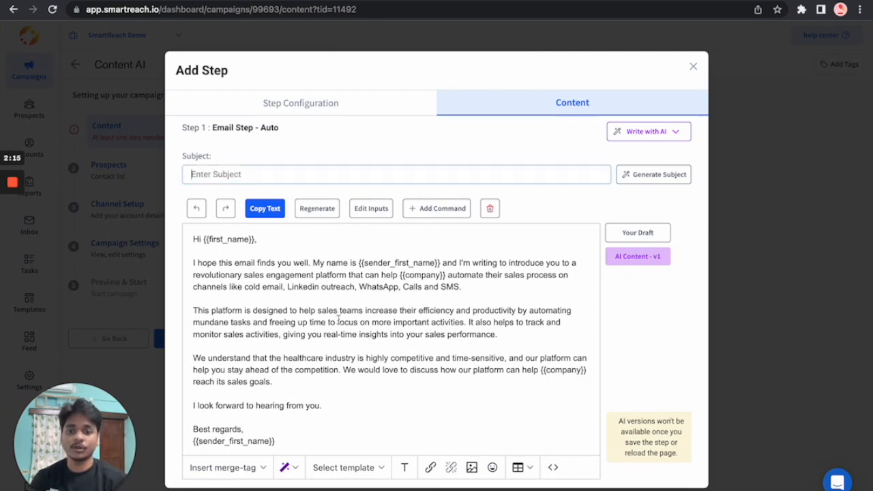
{"action": "left_click", "coordinate": [445, 212]}
{"action": "left_click", "coordinate": [272, 320]}
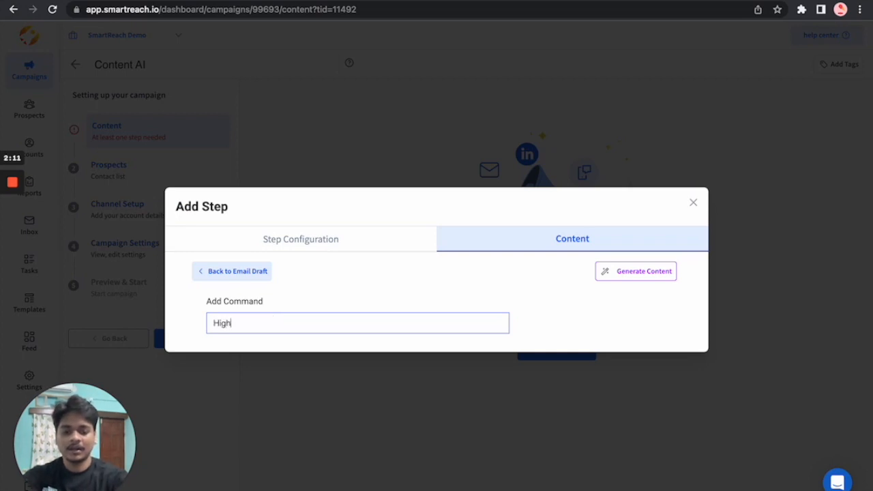
{"action": "type", "text": "Highlight the pain points in bullets"}
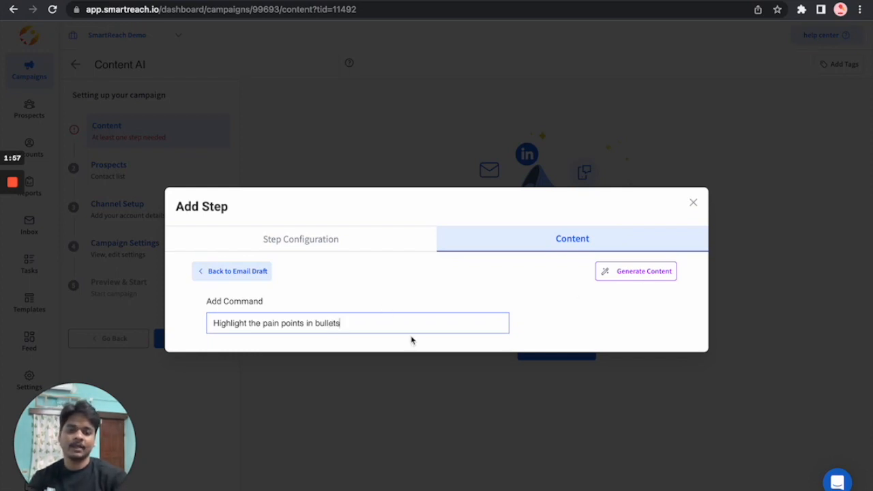
{"action": "left_click", "coordinate": [641, 276]}
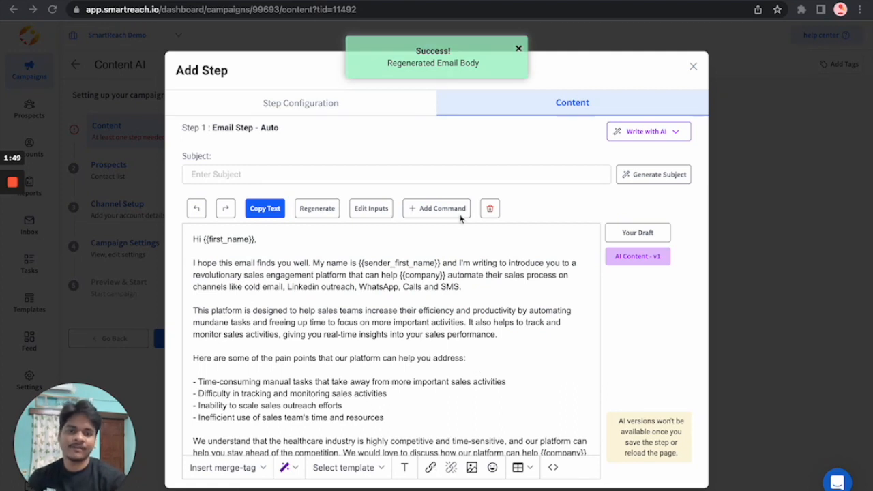
Review the regenerated email body in AI Content - v1, including its introduction and bulleted pain points
{"action": "scroll", "coordinate": [375, 328], "scroll_direction": "down", "scroll_amount": 2}
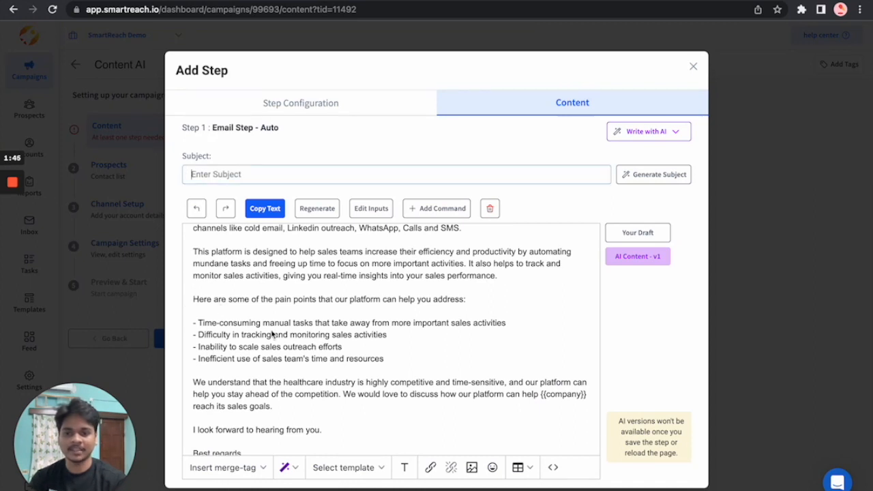
{"action": "left_click_drag", "start_coordinate": [393, 361], "coordinate": [192, 325]}
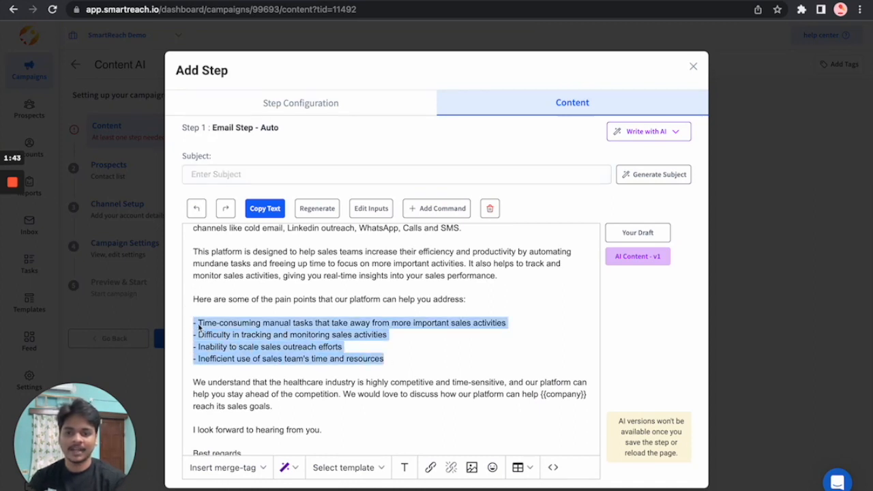
{"action": "left_click", "coordinate": [352, 339]}
{"action": "scroll", "coordinate": [353, 341], "scroll_direction": "up", "scroll_amount": 2}
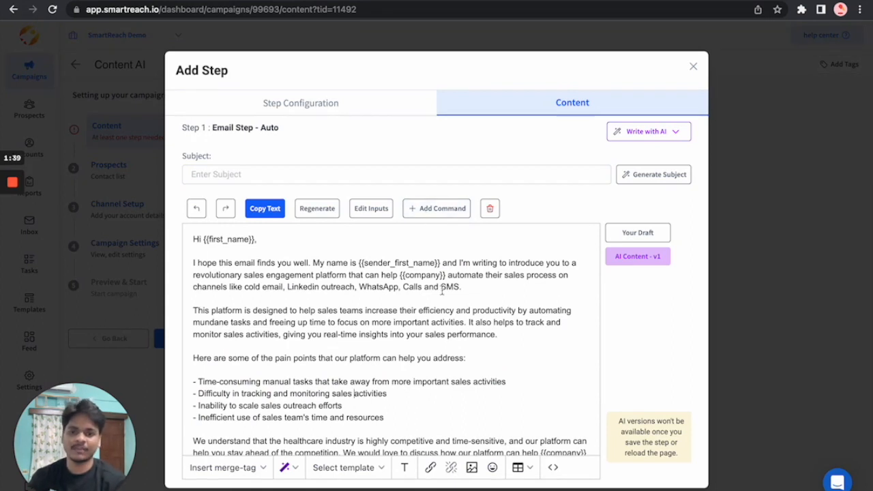
{"action": "left_click_drag", "start_coordinate": [474, 292], "coordinate": [291, 267]}
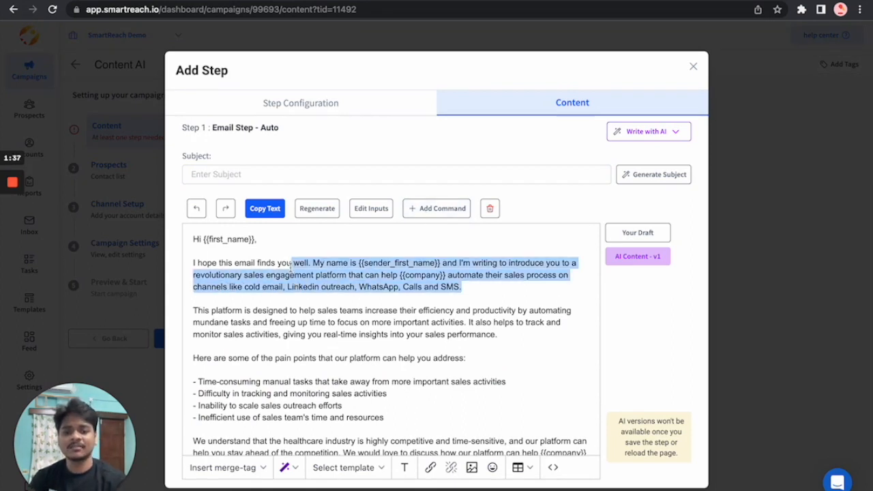
{"action": "left_click", "coordinate": [352, 274]}
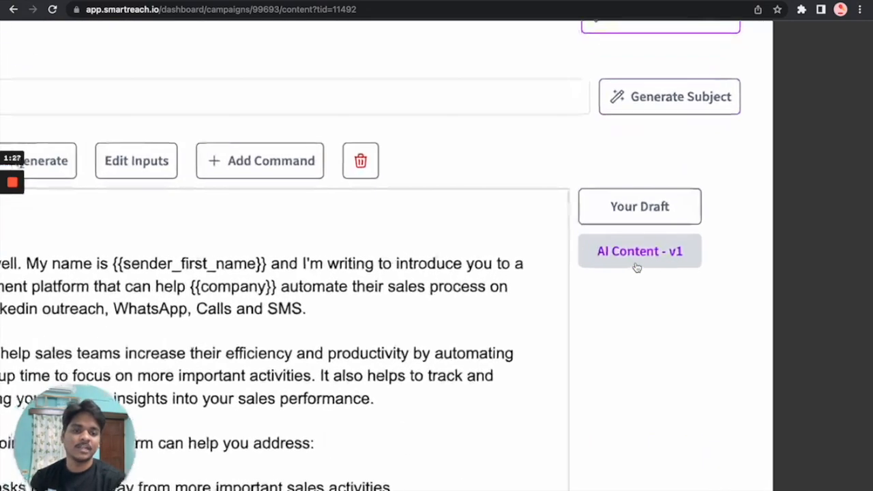
{"action": "left_click", "coordinate": [635, 263]}
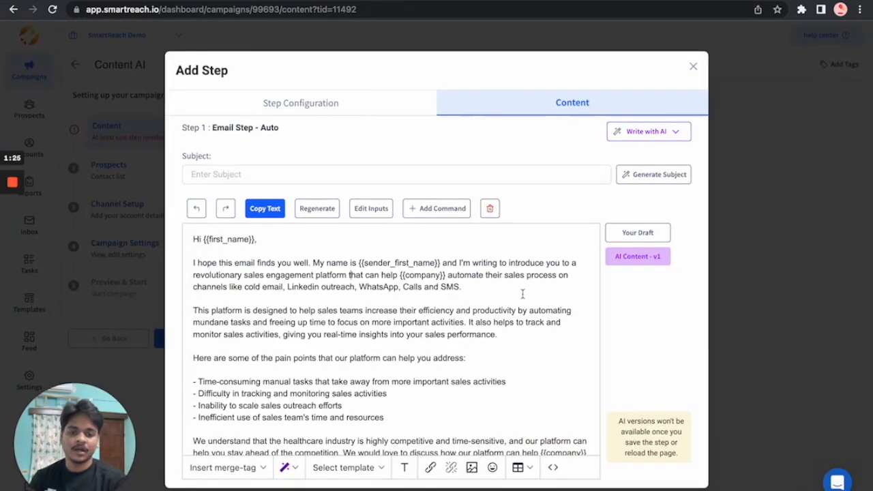
{"action": "scroll", "coordinate": [386, 380], "scroll_direction": "down", "scroll_amount": 2}
{"action": "scroll", "coordinate": [385, 380], "scroll_direction": "up", "scroll_amount": 2}
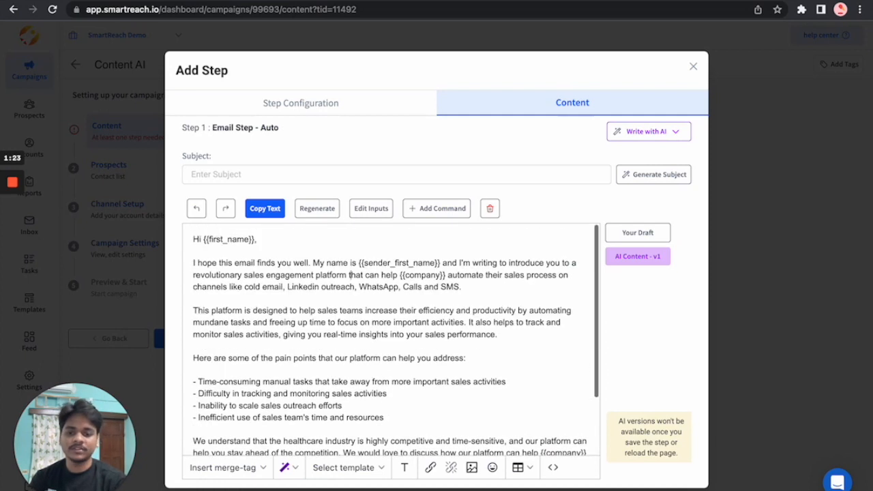
{"action": "scroll", "coordinate": [305, 365], "scroll_direction": "down", "scroll_amount": 2}
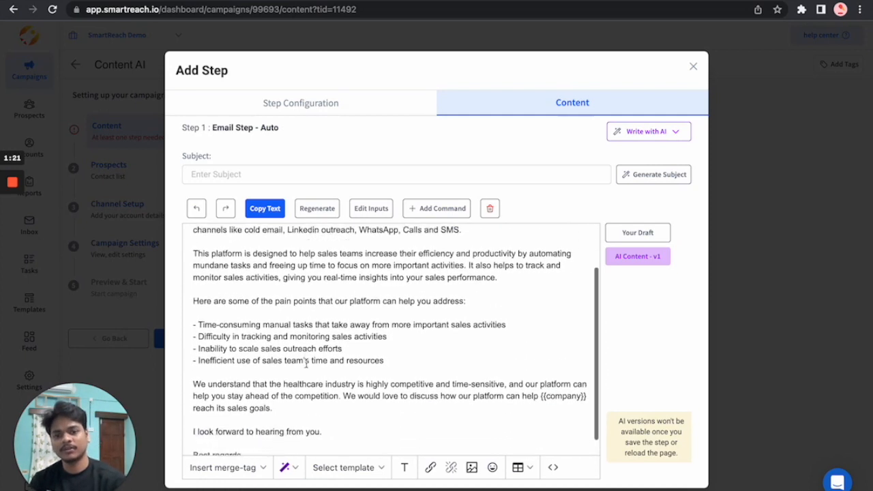
Check the Rephrase and Shorten options available for the email body without applying either
{"action": "left_click", "coordinate": [286, 468]}
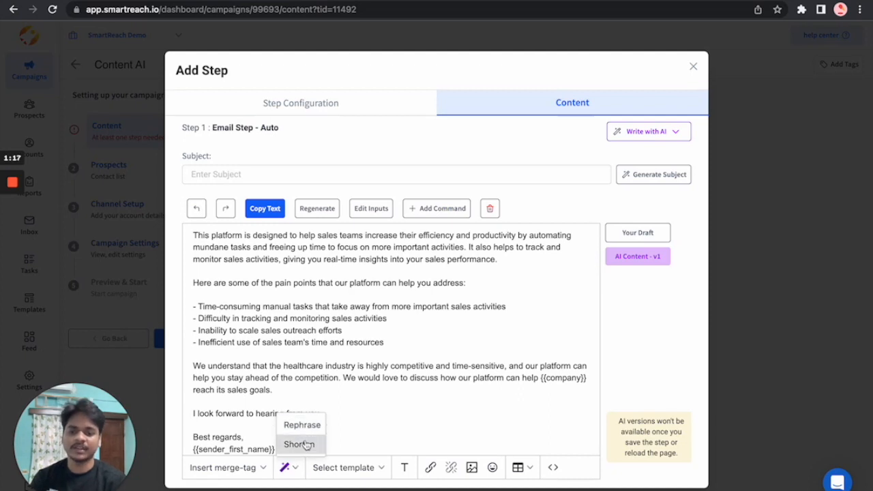
{"action": "scroll", "coordinate": [293, 324], "scroll_direction": "up", "scroll_amount": 1}
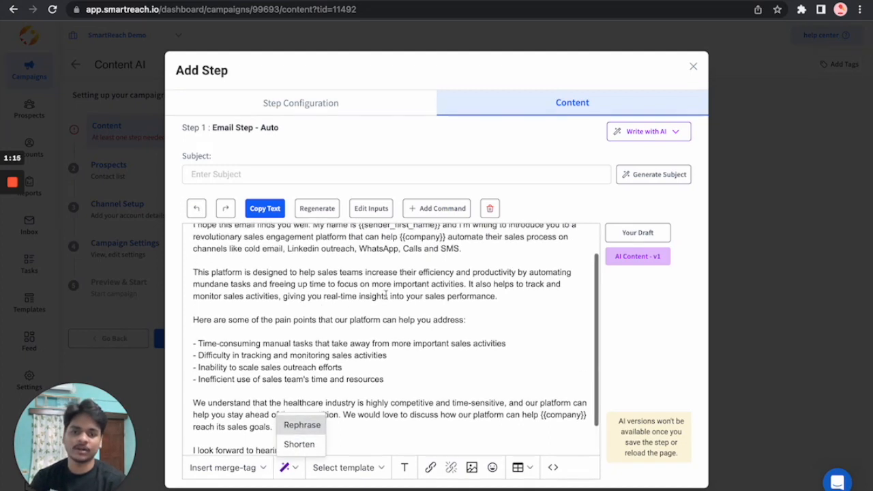
{"action": "left_click", "coordinate": [475, 283]}
{"action": "scroll", "coordinate": [487, 313], "scroll_direction": "up", "scroll_amount": 1}
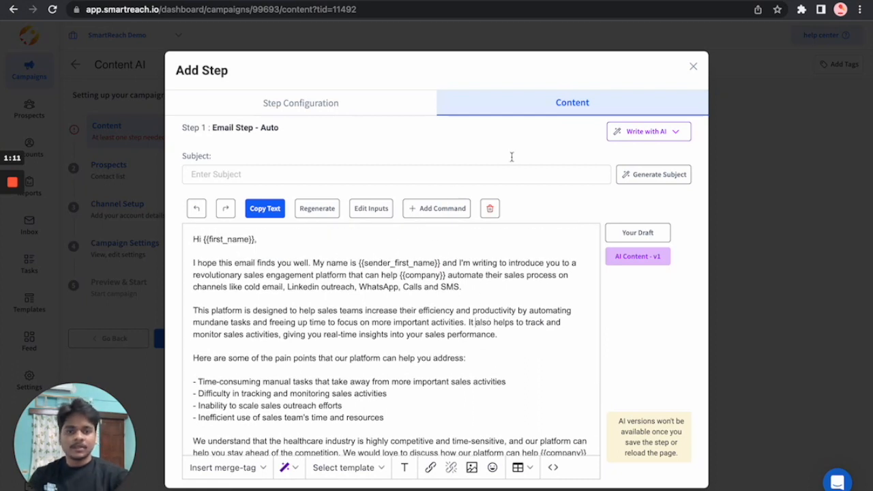
Generate a Storytelling subject line with AI, limited to a maximum of 20 characters
{"action": "left_click", "coordinate": [662, 177]}
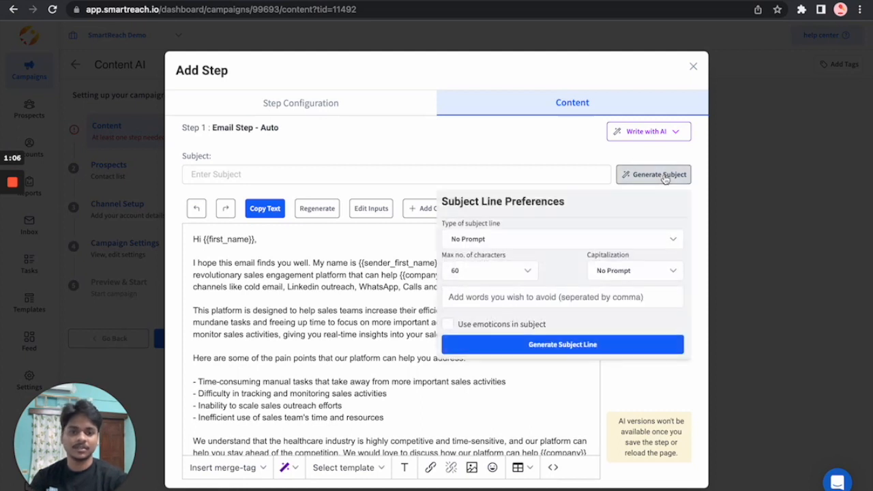
{"action": "left_click", "coordinate": [495, 243]}
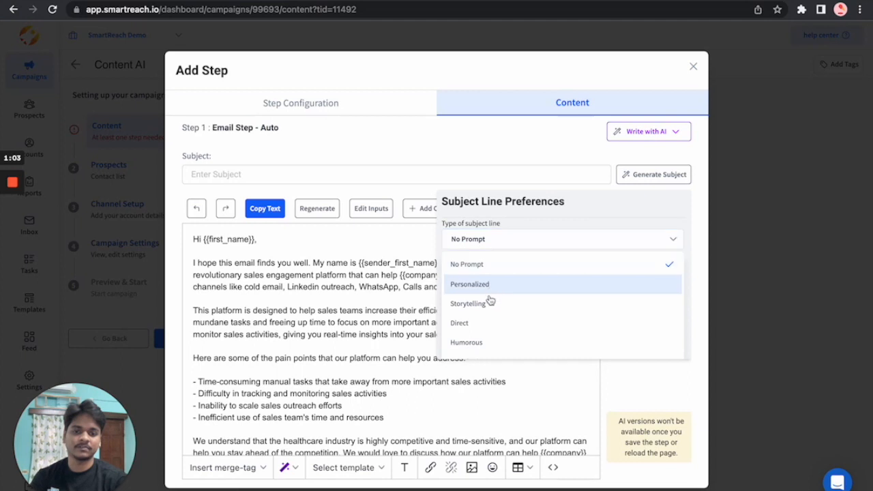
{"action": "left_click", "coordinate": [491, 304]}
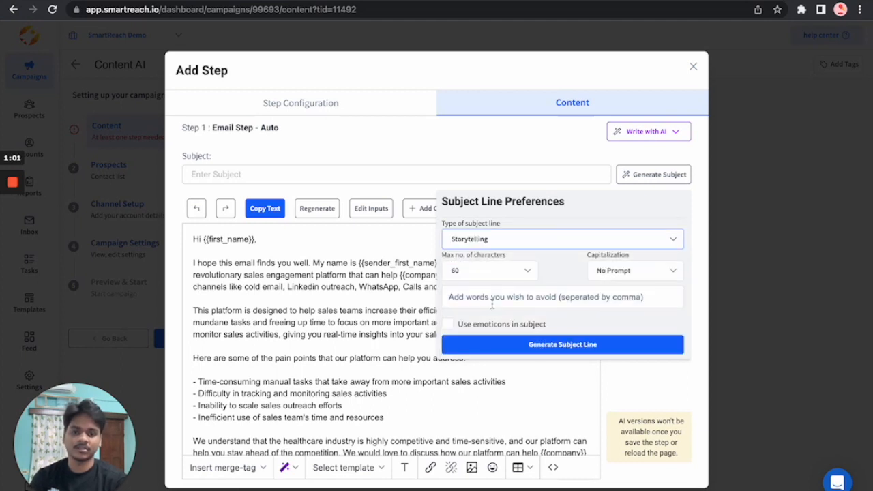
{"action": "left_click", "coordinate": [522, 274]}
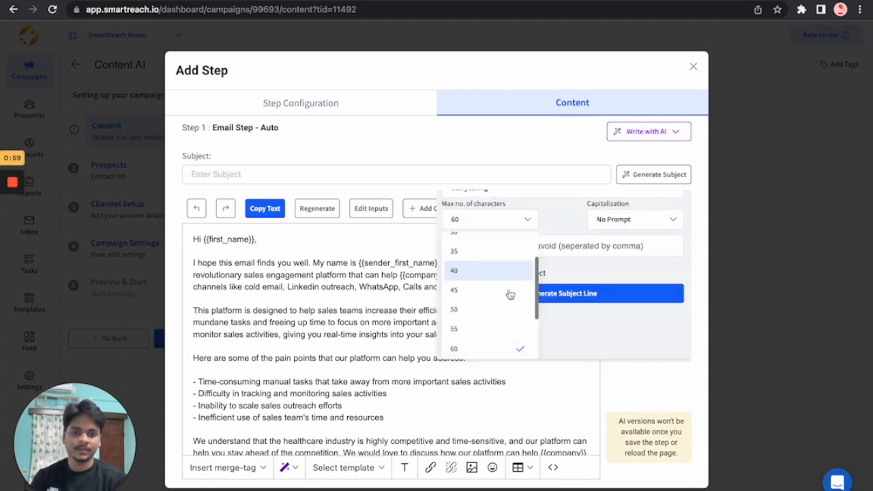
{"action": "scroll", "coordinate": [478, 268], "scroll_direction": "up", "scroll_amount": 2}
{"action": "left_click", "coordinate": [474, 247]}
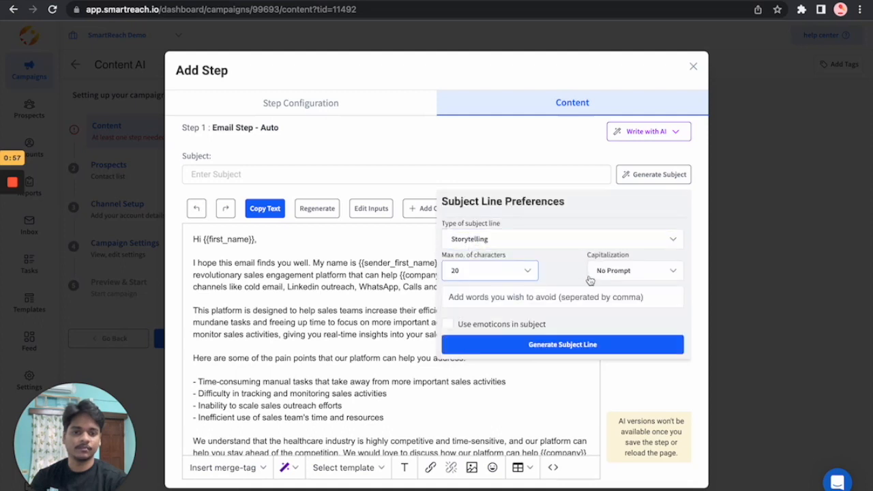
{"action": "left_click", "coordinate": [512, 300]}
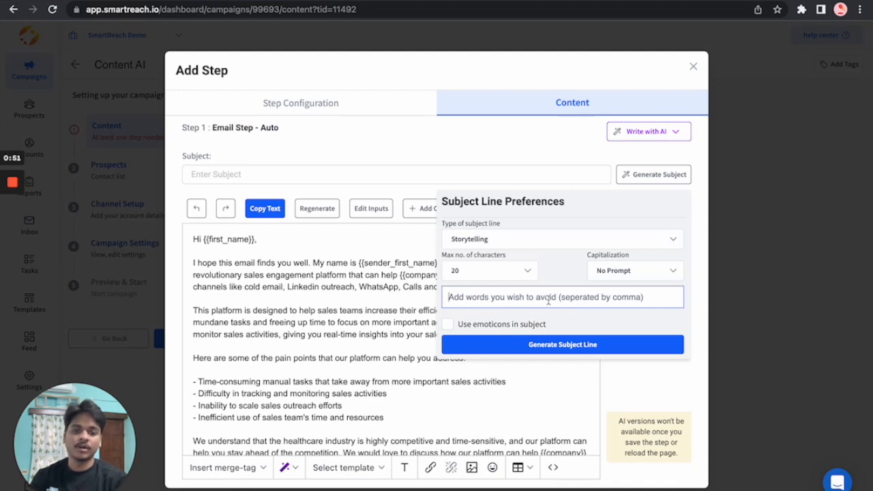
{"action": "left_click", "coordinate": [552, 345]}
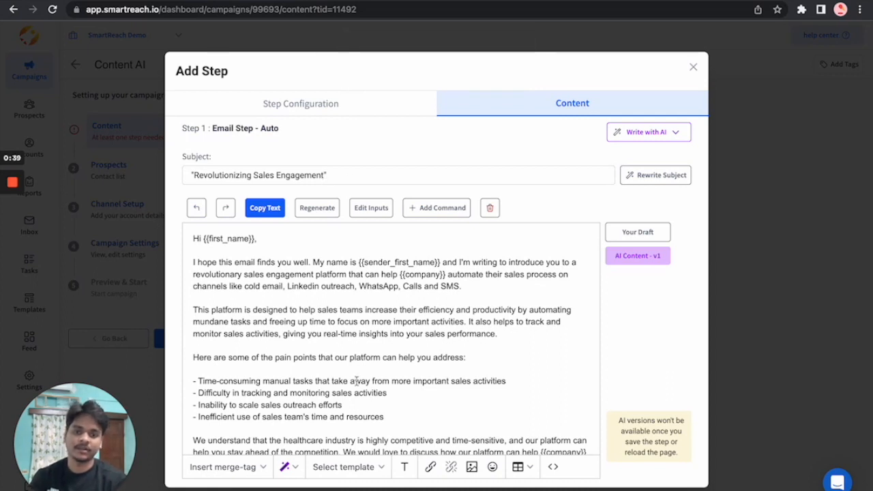
Copy the AI-generated email body into Your Draft and create the campaign's email step
{"action": "scroll", "coordinate": [356, 381], "scroll_direction": "down", "scroll_amount": 2}
{"action": "scroll", "coordinate": [356, 380], "scroll_direction": "up", "scroll_amount": 2}
{"action": "scroll", "coordinate": [356, 381], "scroll_direction": "down", "scroll_amount": 1}
{"action": "scroll", "coordinate": [356, 380], "scroll_direction": "down", "scroll_amount": 1}
{"action": "scroll", "coordinate": [356, 381], "scroll_direction": "up", "scroll_amount": 2}
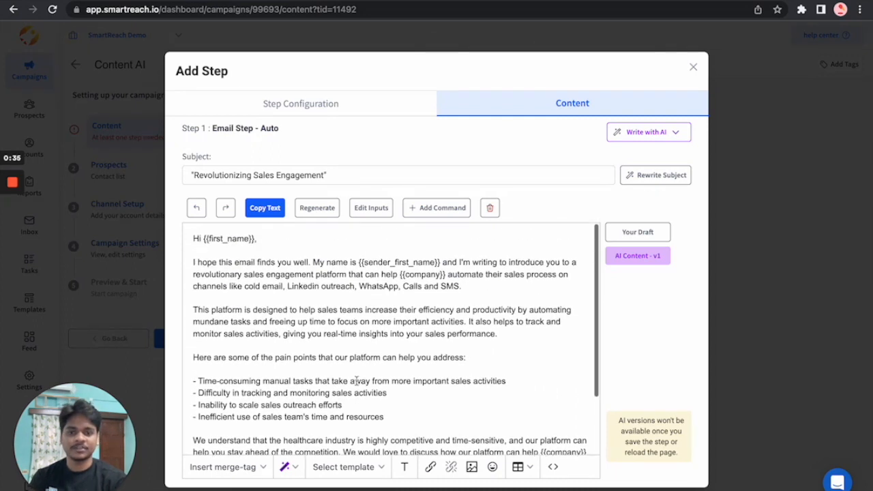
{"action": "left_click", "coordinate": [266, 208]}
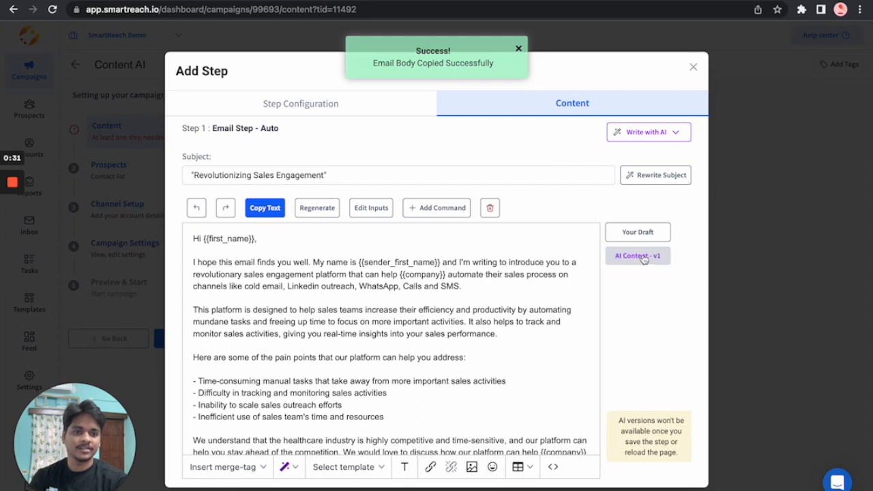
{"action": "left_click", "coordinate": [636, 234]}
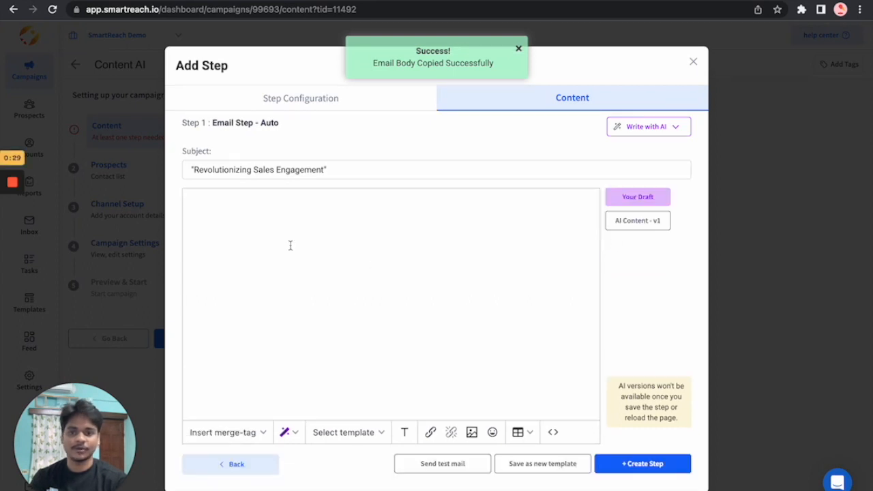
{"action": "key", "text": "ctrl+v"}
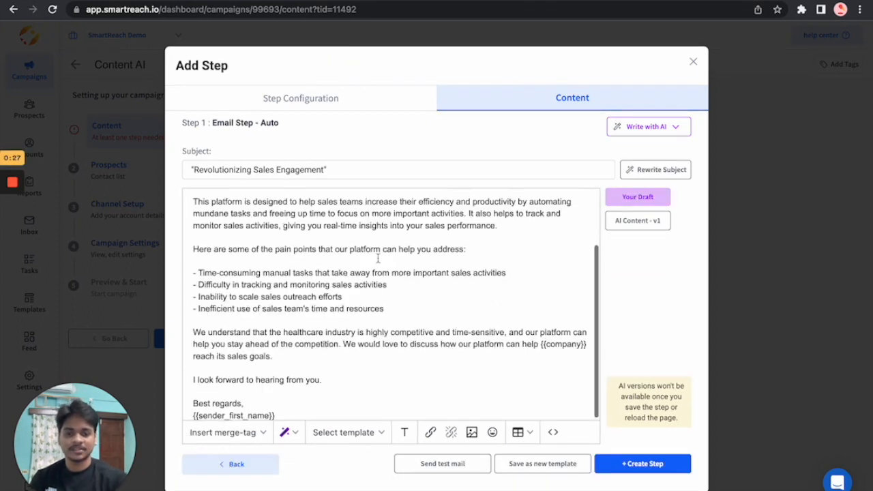
{"action": "left_click", "coordinate": [633, 465]}
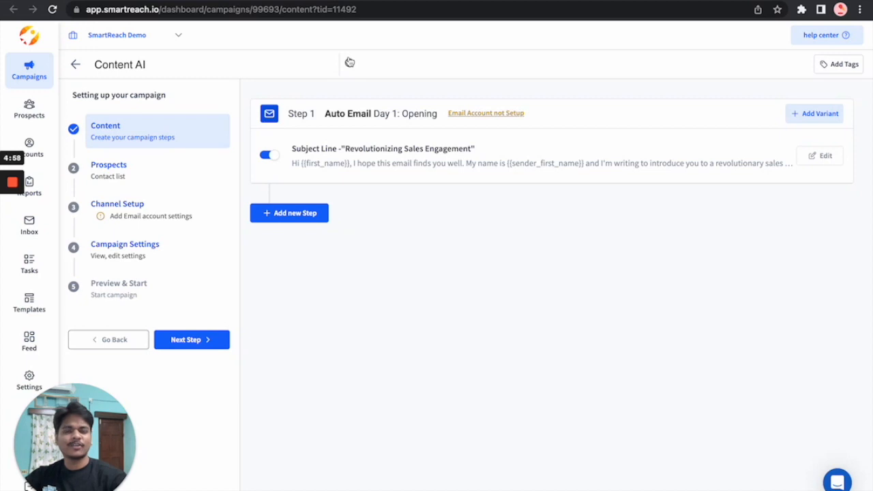
Start a reply to the "Increase sales meetings." email in My Private Inbox and generate its text with AI
{"action": "left_click", "coordinate": [353, 14]}
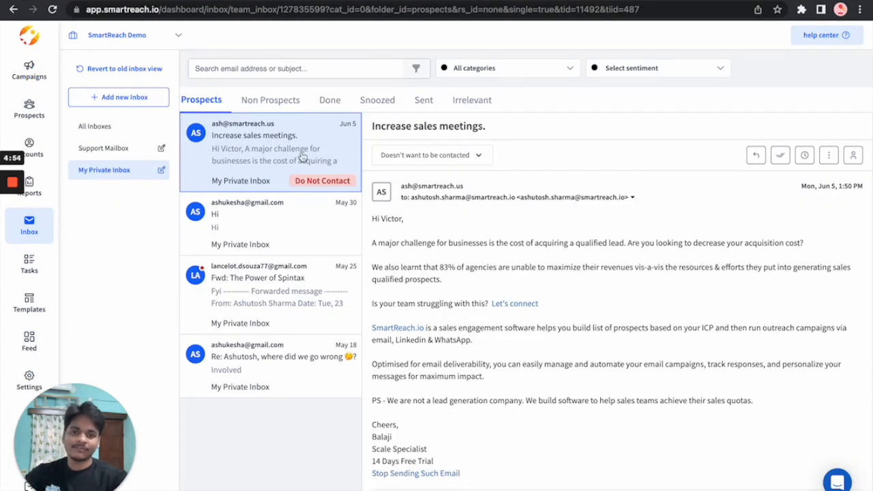
{"action": "left_click", "coordinate": [756, 155]}
{"action": "scroll", "coordinate": [595, 307], "scroll_direction": "down", "scroll_amount": 5}
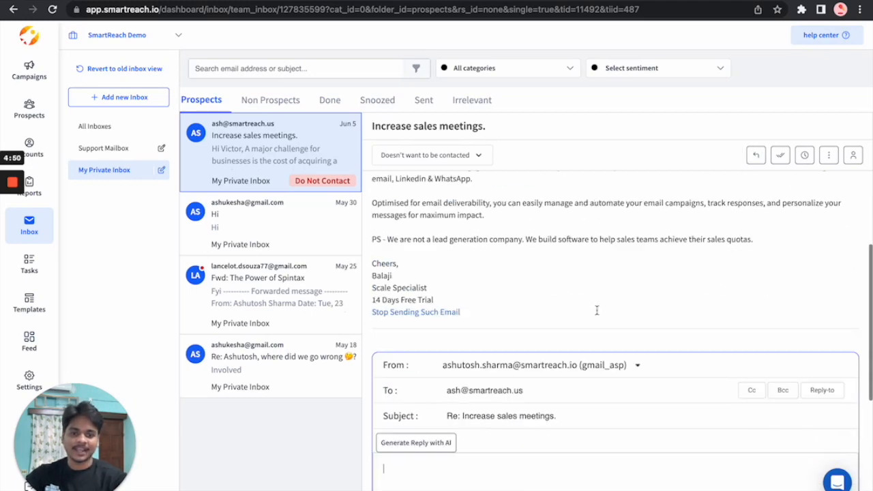
{"action": "scroll", "coordinate": [596, 308], "scroll_direction": "up", "scroll_amount": 3}
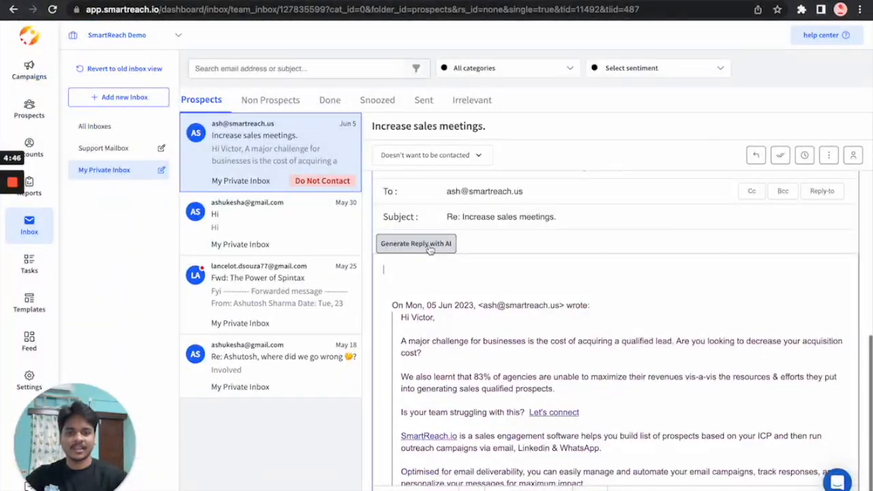
{"action": "left_click", "coordinate": [427, 247]}
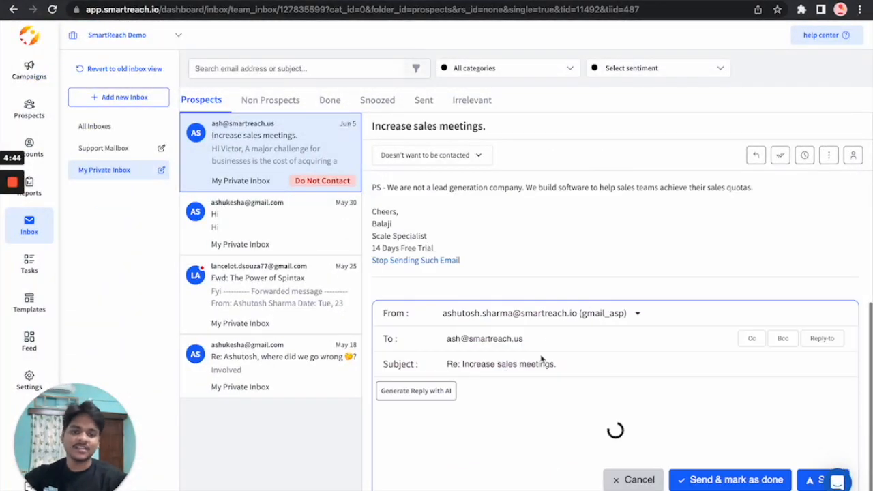
Compare the original "Increase sales meetings." email with the AI-generated reply and read the reply through
{"action": "scroll", "coordinate": [496, 249], "scroll_direction": "up", "scroll_amount": 3}
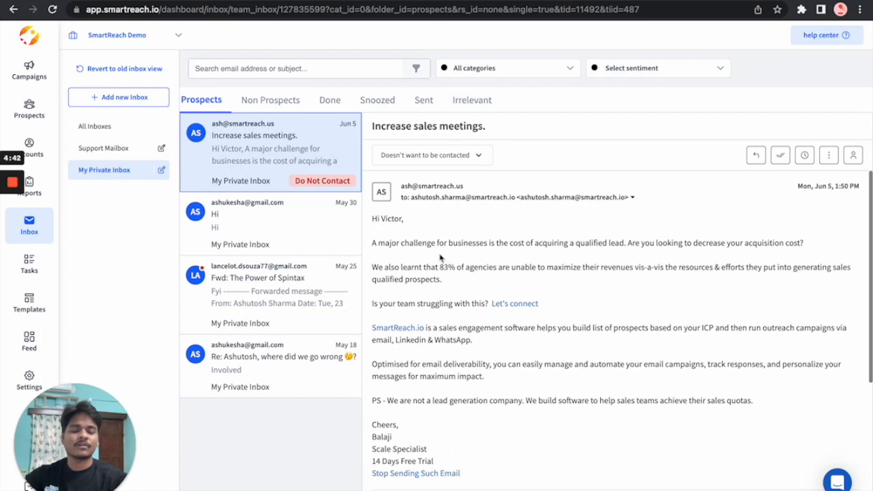
{"action": "scroll", "coordinate": [504, 356], "scroll_direction": "down", "scroll_amount": 3}
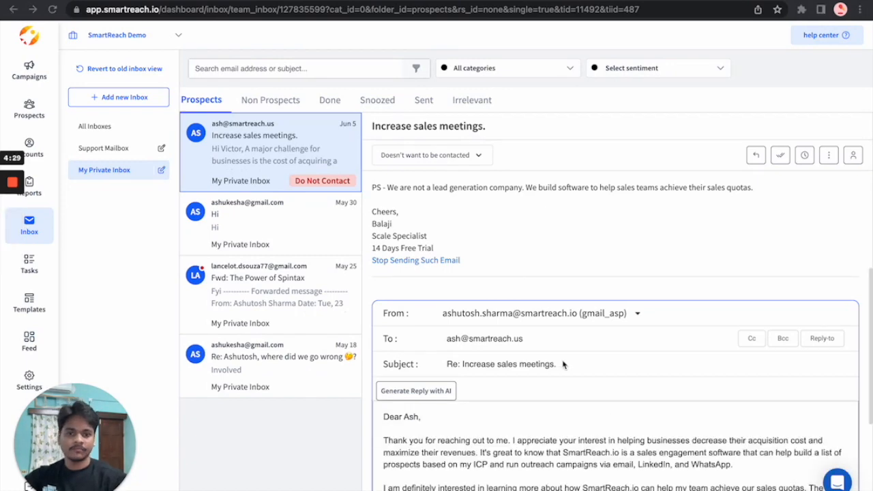
{"action": "scroll", "coordinate": [564, 375], "scroll_direction": "down", "scroll_amount": 3}
{"action": "scroll", "coordinate": [505, 295], "scroll_direction": "up", "scroll_amount": 2}
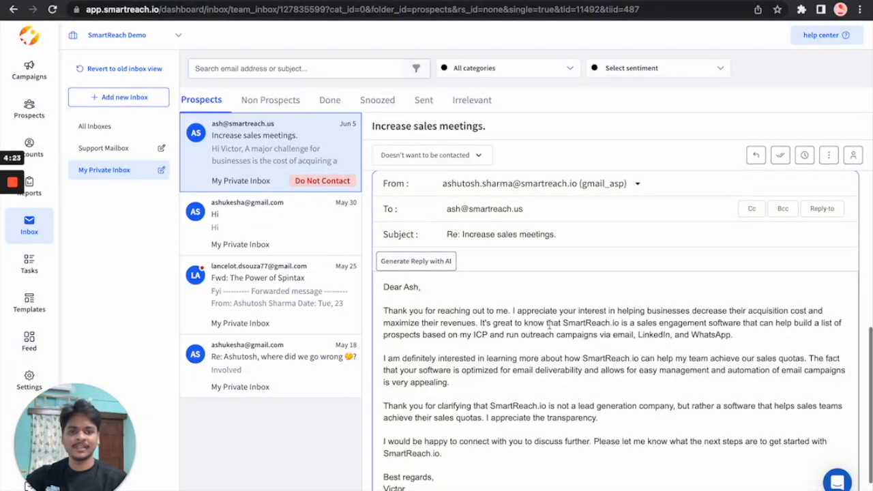
{"action": "left_click_drag", "start_coordinate": [711, 335], "coordinate": [576, 334]}
{"action": "scroll", "coordinate": [577, 335], "scroll_direction": "down", "scroll_amount": 2}
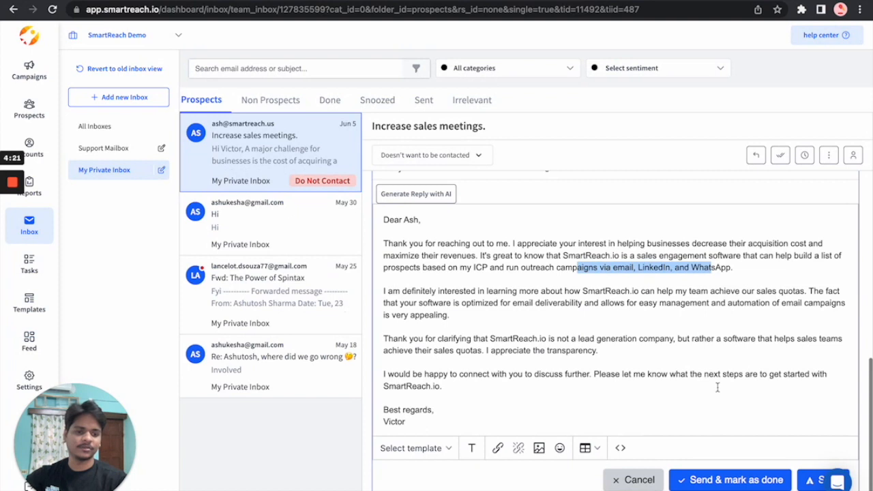